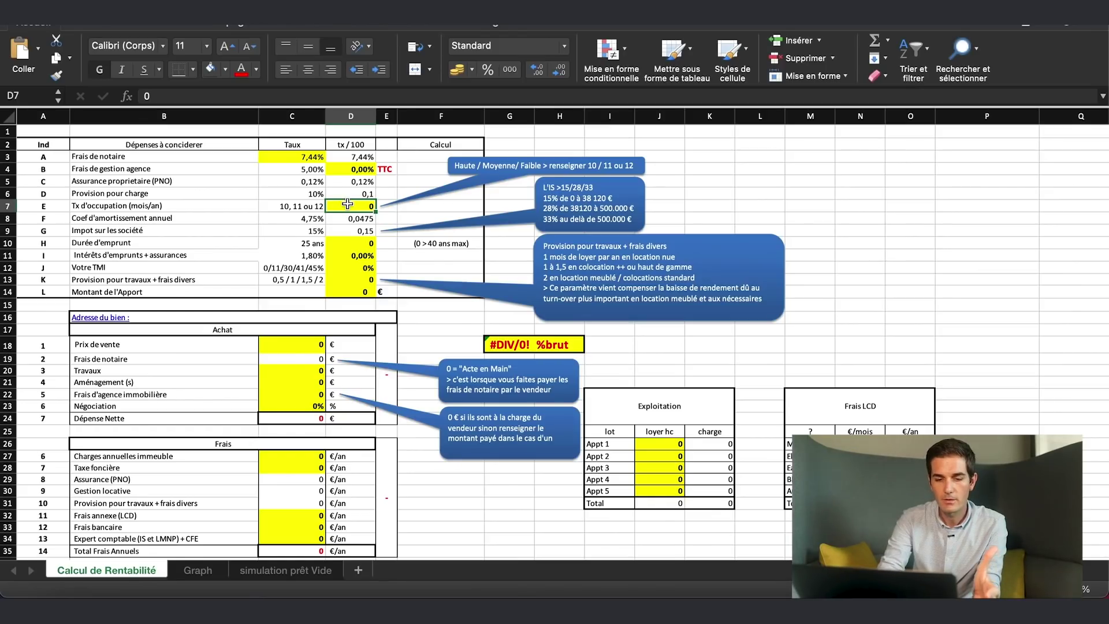
Set Tx d'occupation to 12, Durée d'emprunt to 25, Intérêts d'emprunts + assurances to 1,20%, Votre TMI to 11% and Provision pour travaux to 0,5
text(12)
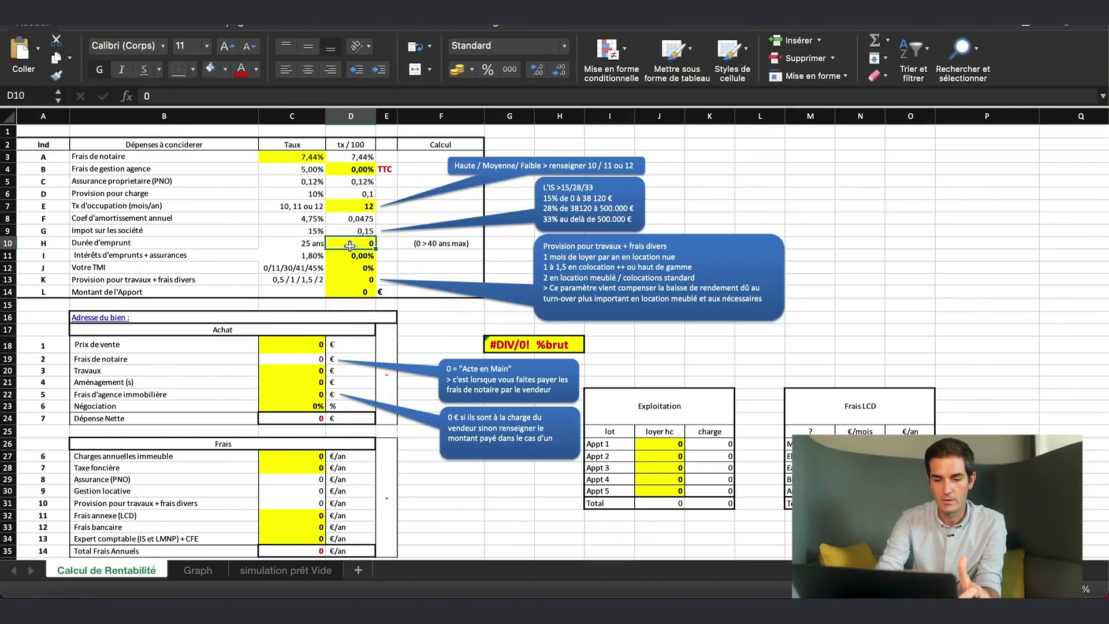
key(Return)
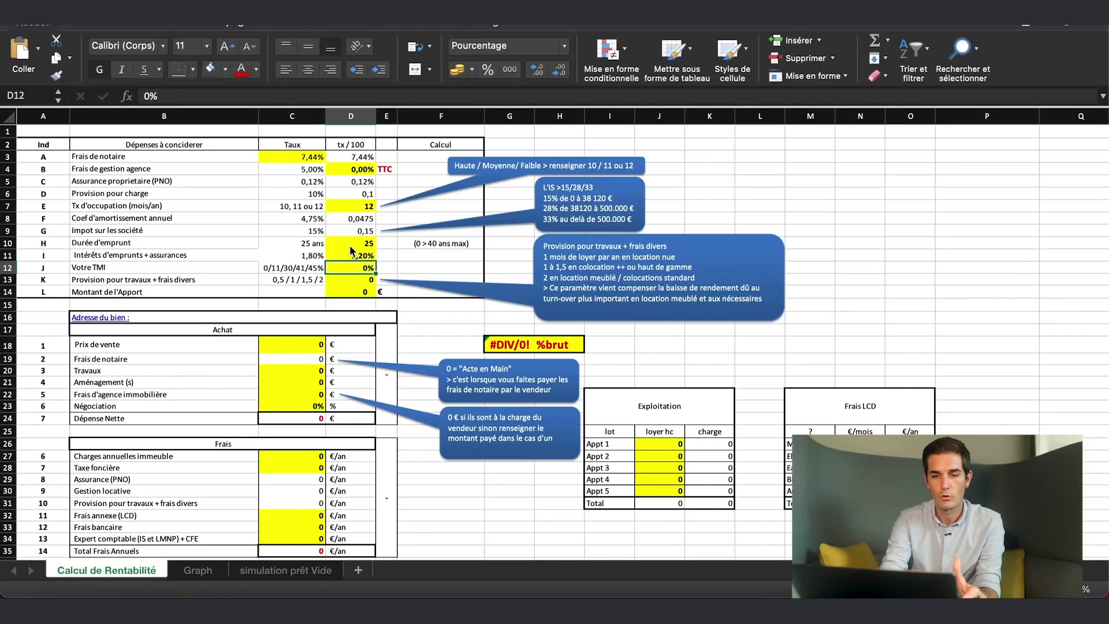
text(11)
key(Return)
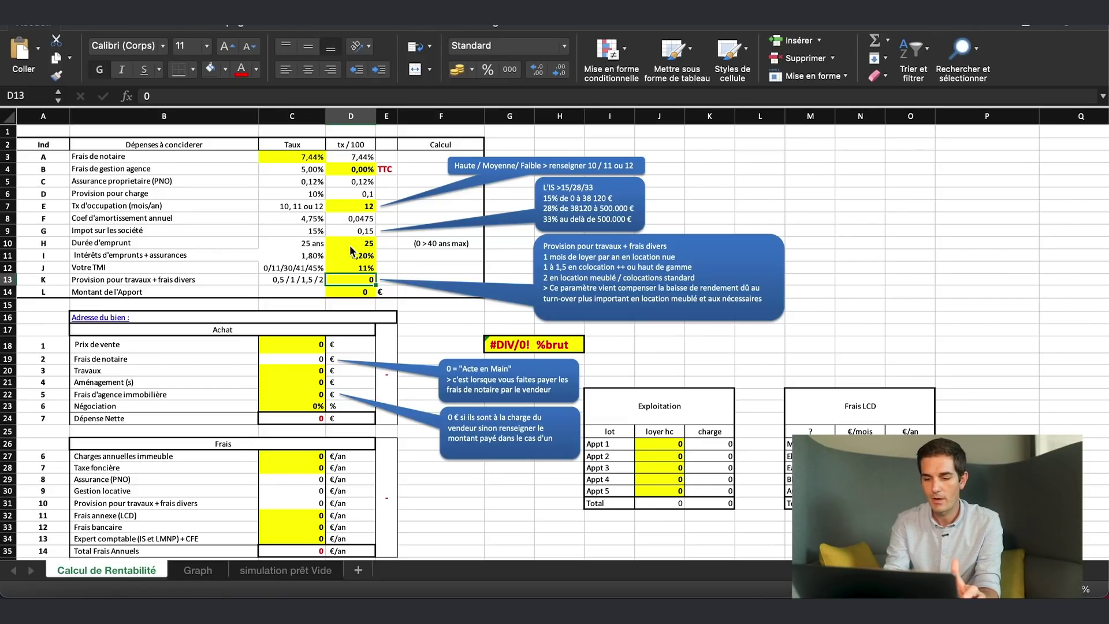
text(0,5)
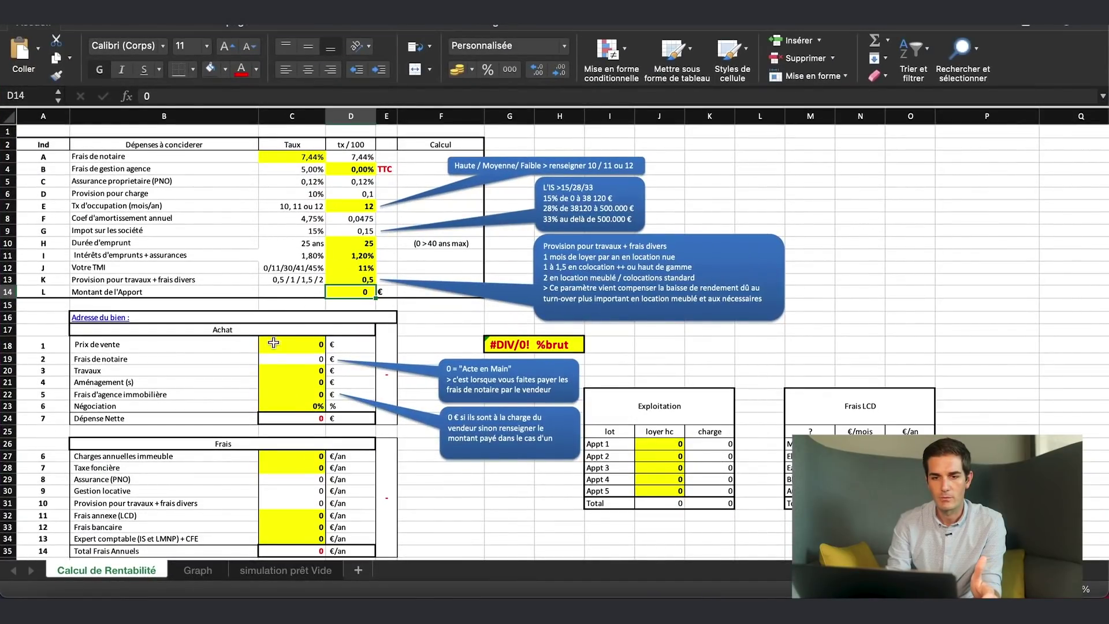
Set the Prix de vente in the Achat table to 336 000 €
text(33600)
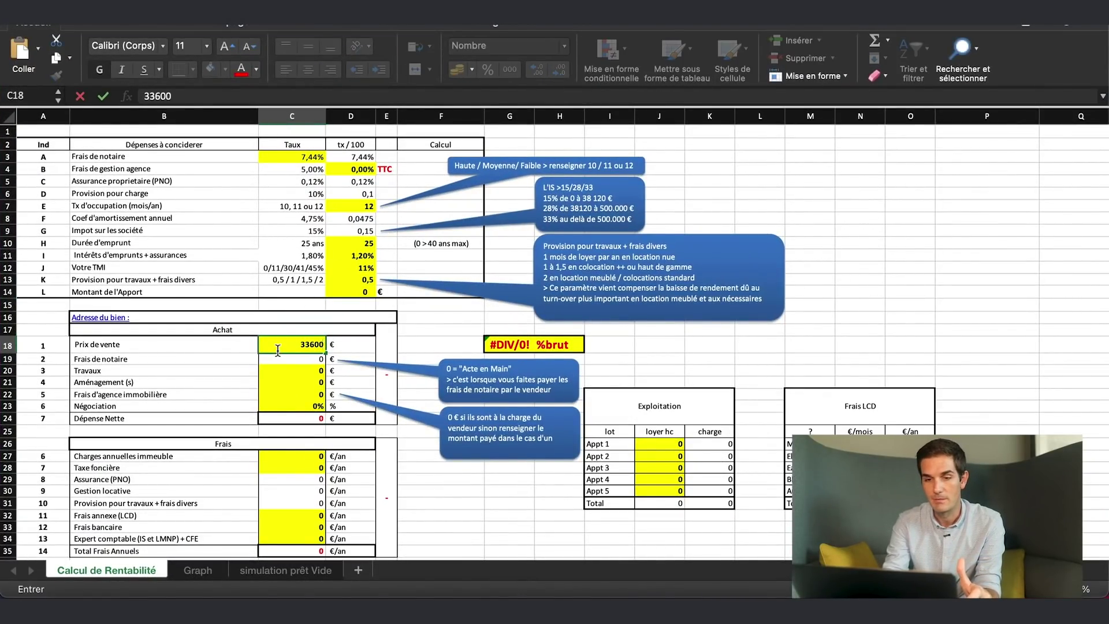
key(Return)
click(280, 344)
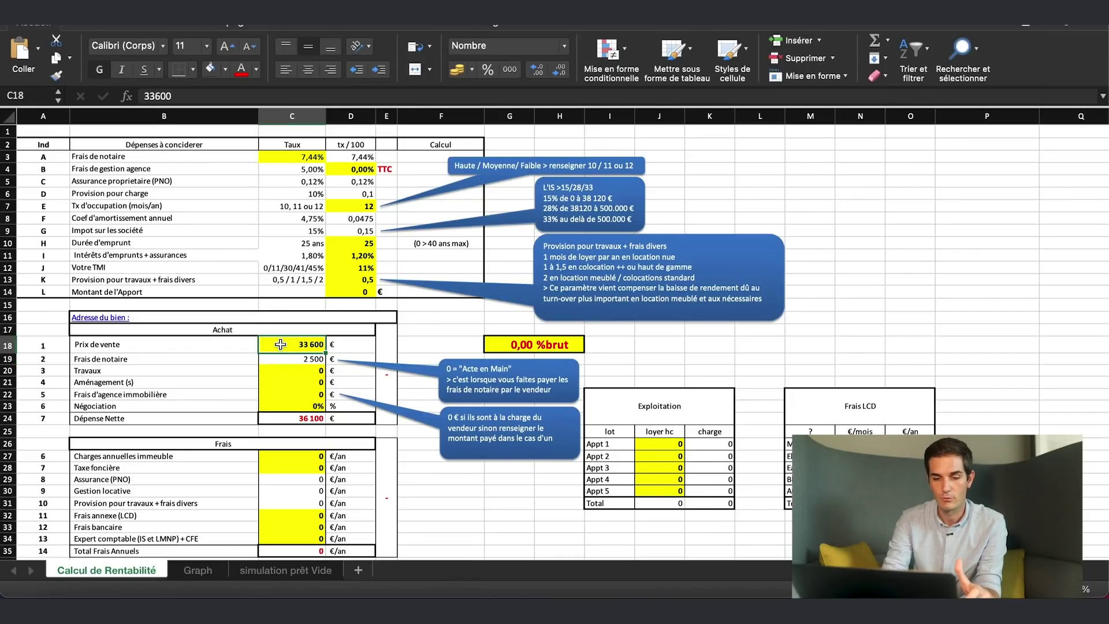
text(336)
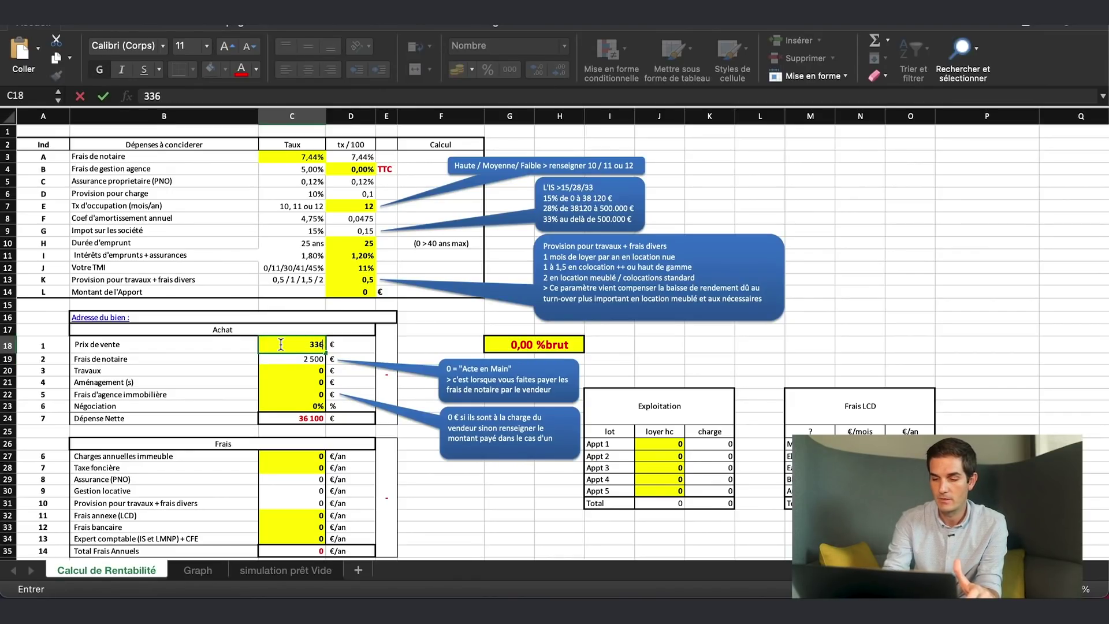
key(Return)
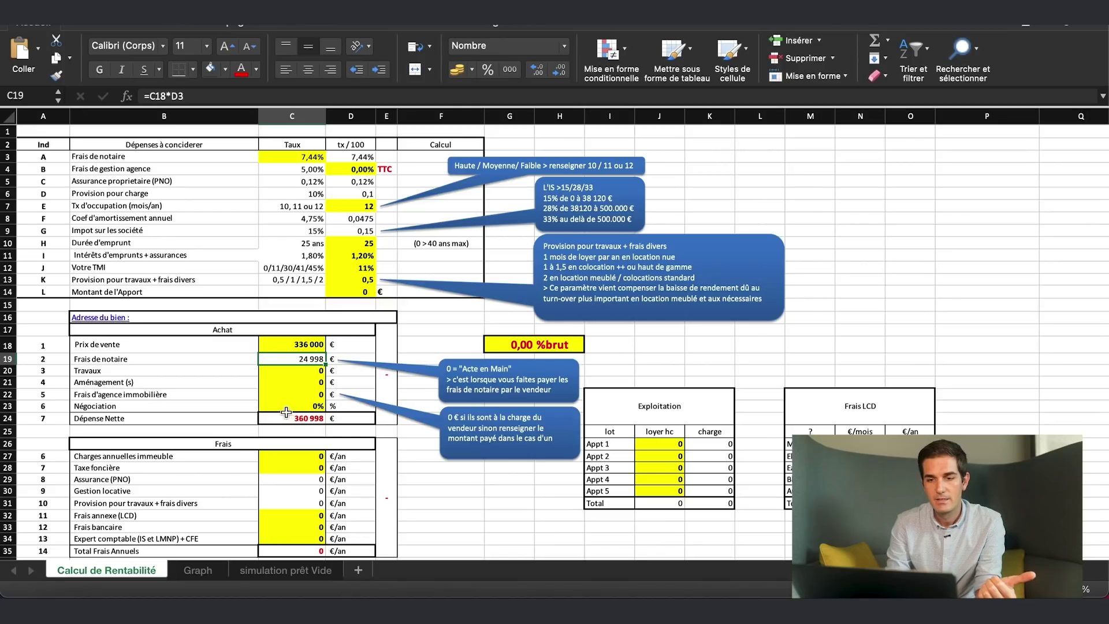
Check the apartments' charges in the leboncoin listing in the browser, and set Charges annuelles immeuble to 840 €/an in the Excel workbook
scroll(307, 411, down, 2)
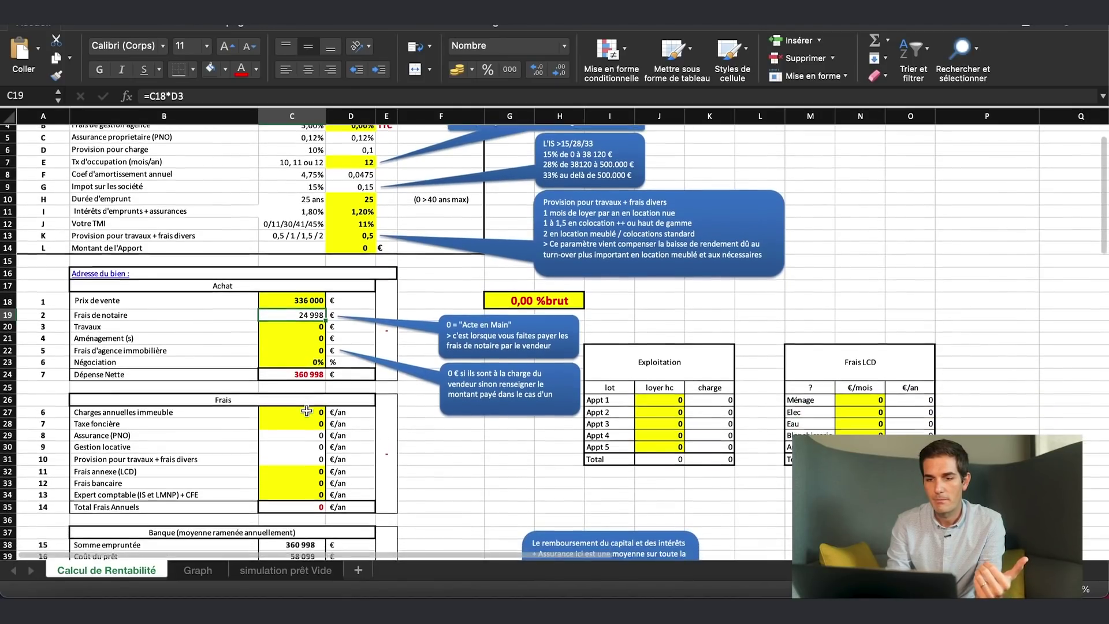
scroll(307, 411, down, 1)
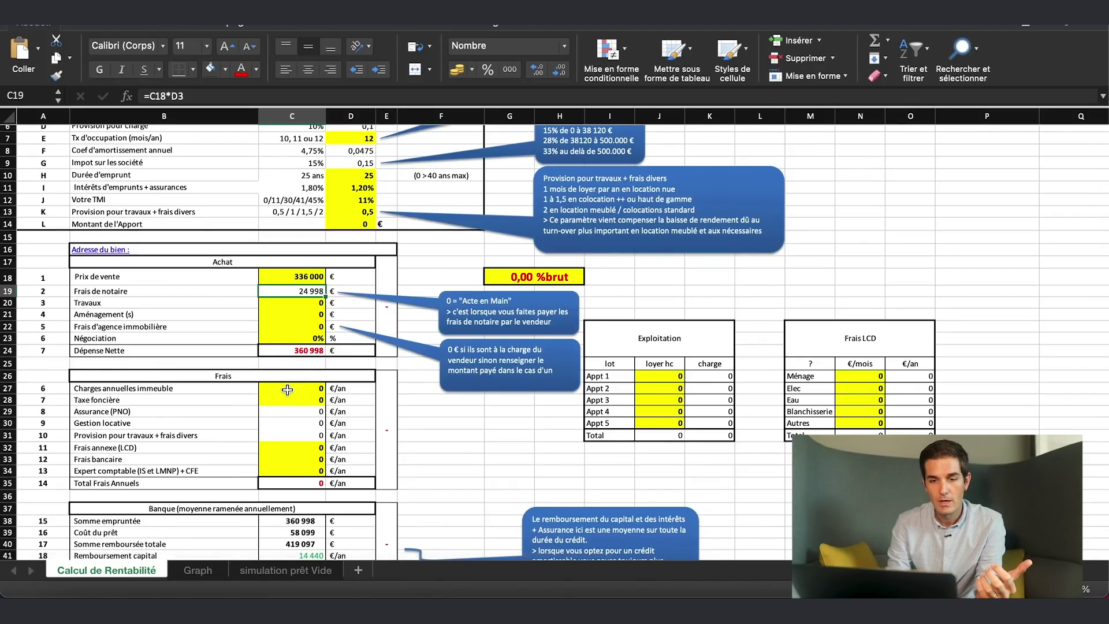
click(287, 390)
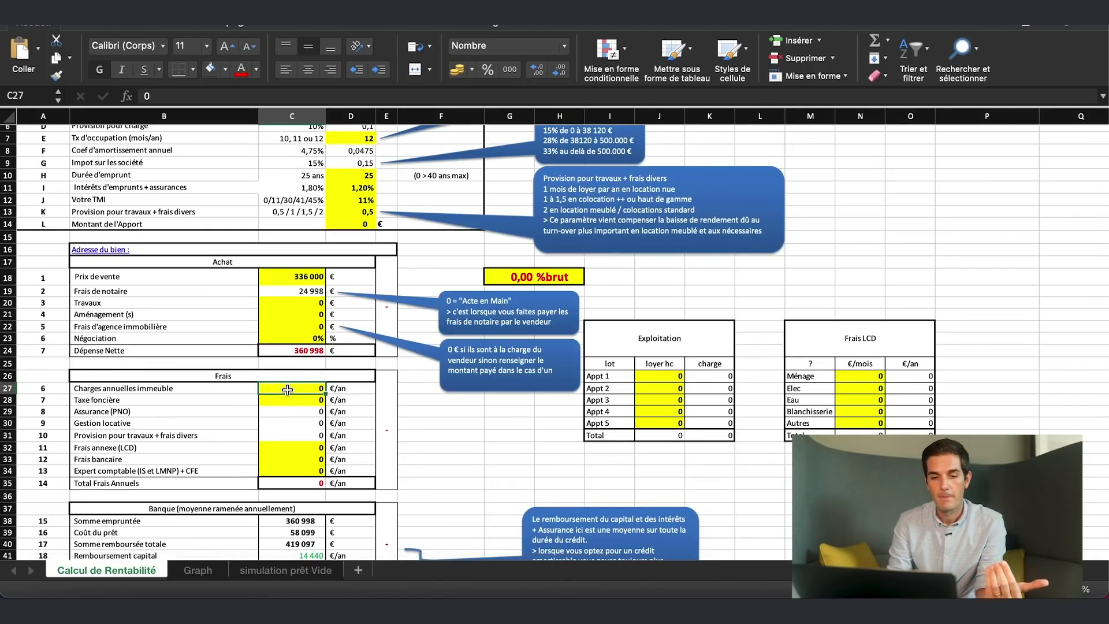
key(super+ctrl+f)
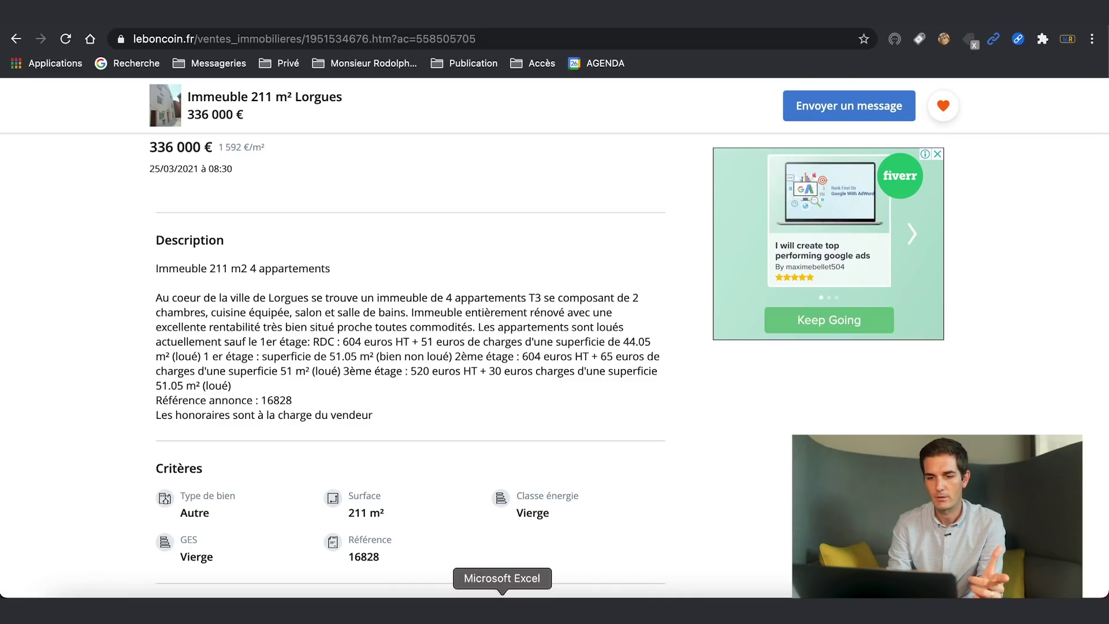
click(502, 607)
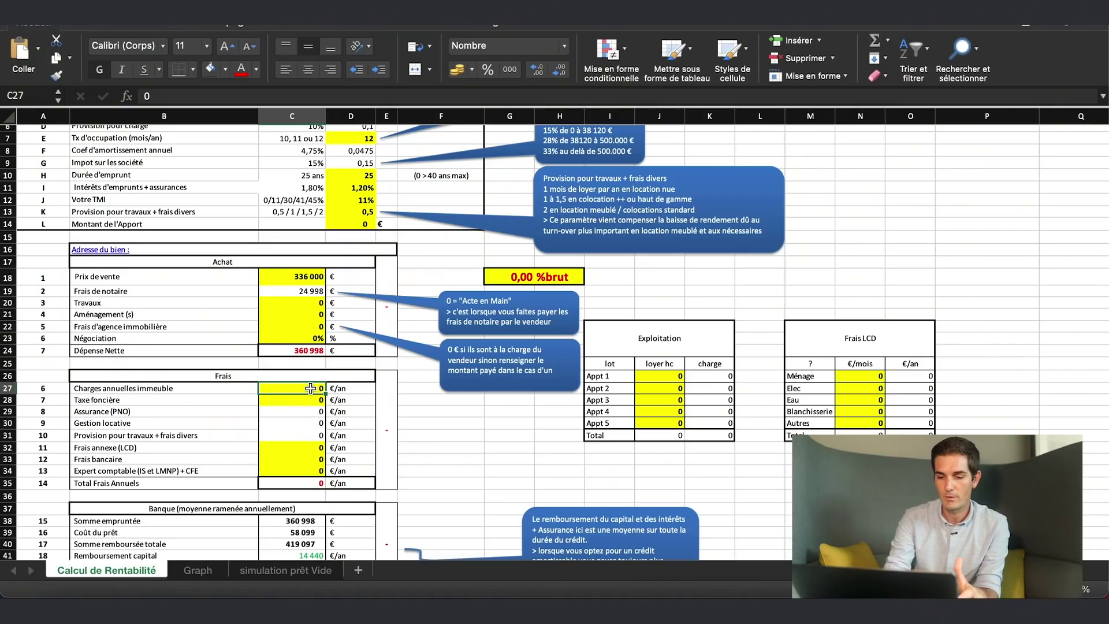
text(84)
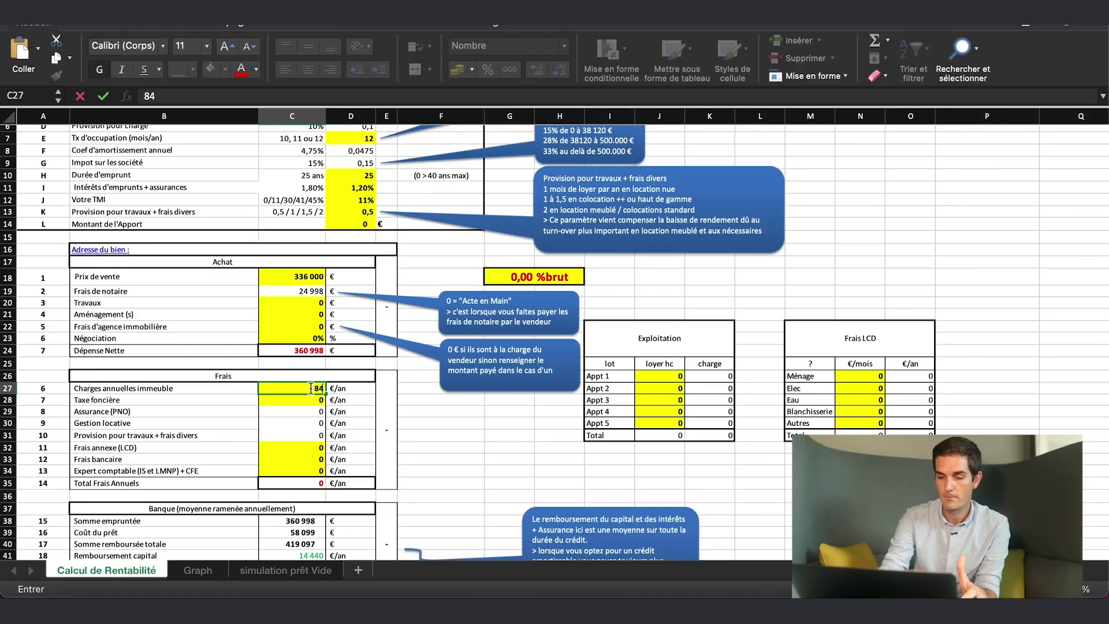
text(0)
key(Return)
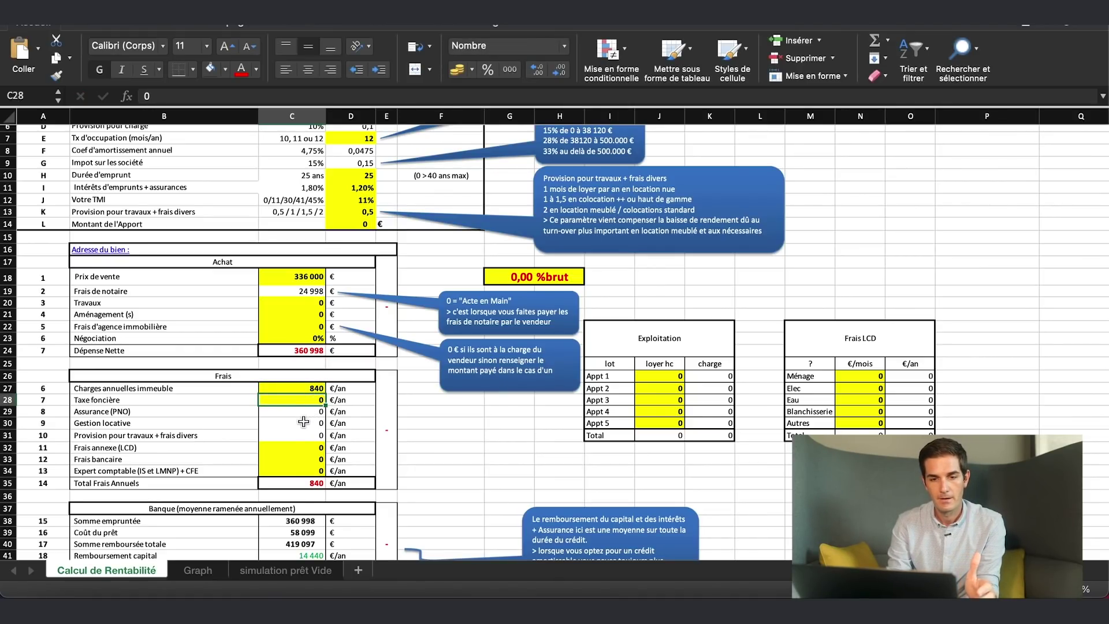
Fill the loyer hc column of the Exploitation table with 604 for Appt 1 to Appt 3 and 520 for Appt 4
click(655, 377)
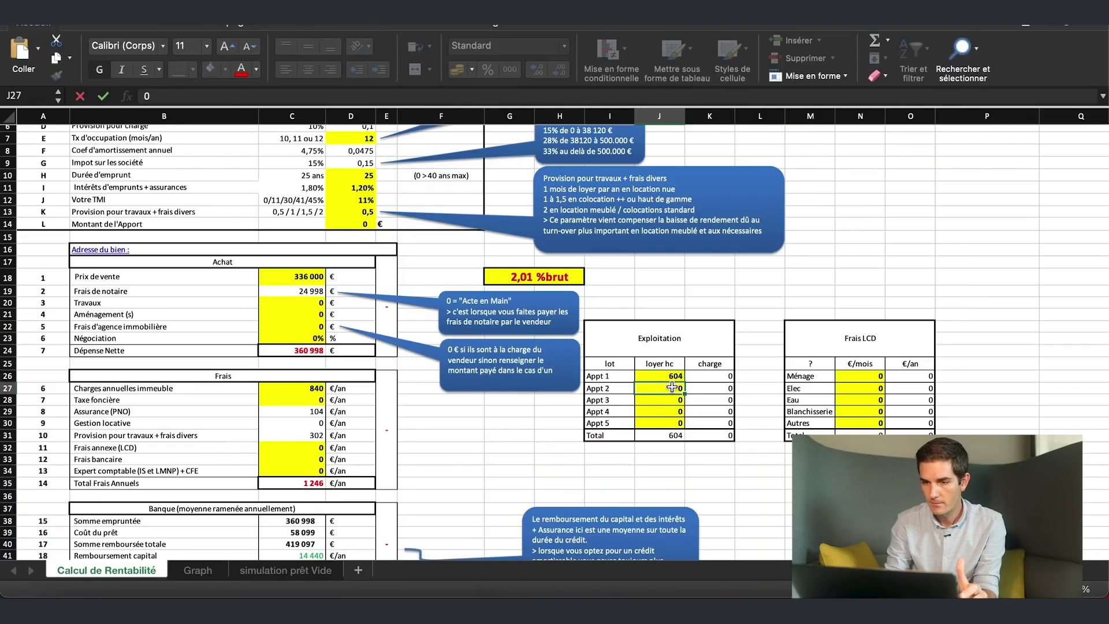
key(Return)
mouse_move(683, 382)
mouse_down()
mouse_move(682, 425)
mouse_move(682, 401)
mouse_up()
click(666, 420)
click(665, 411)
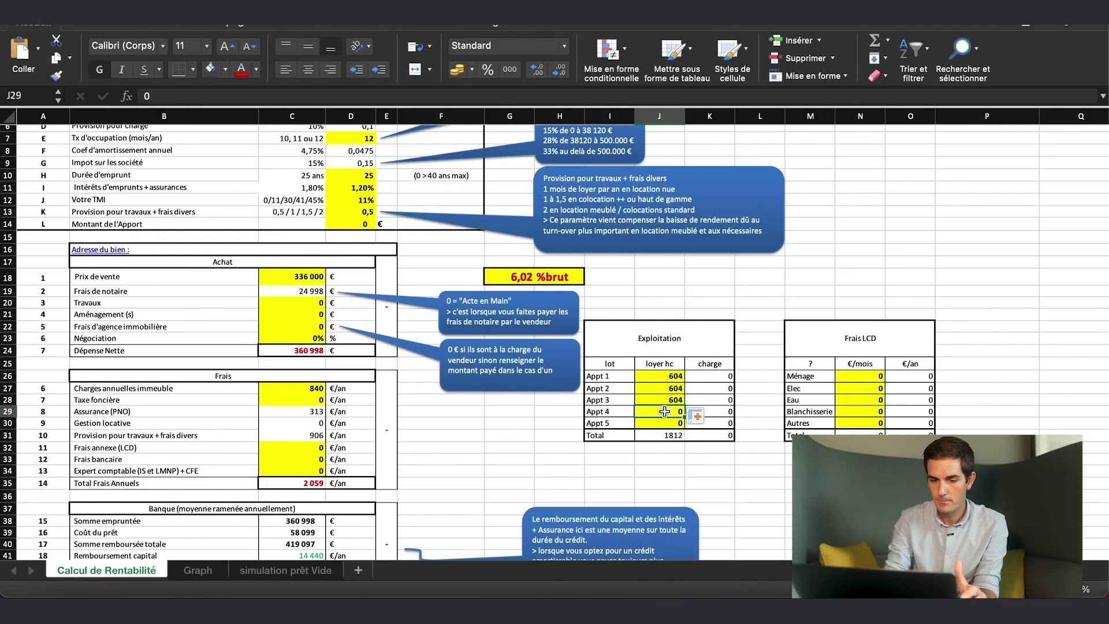
text(52)
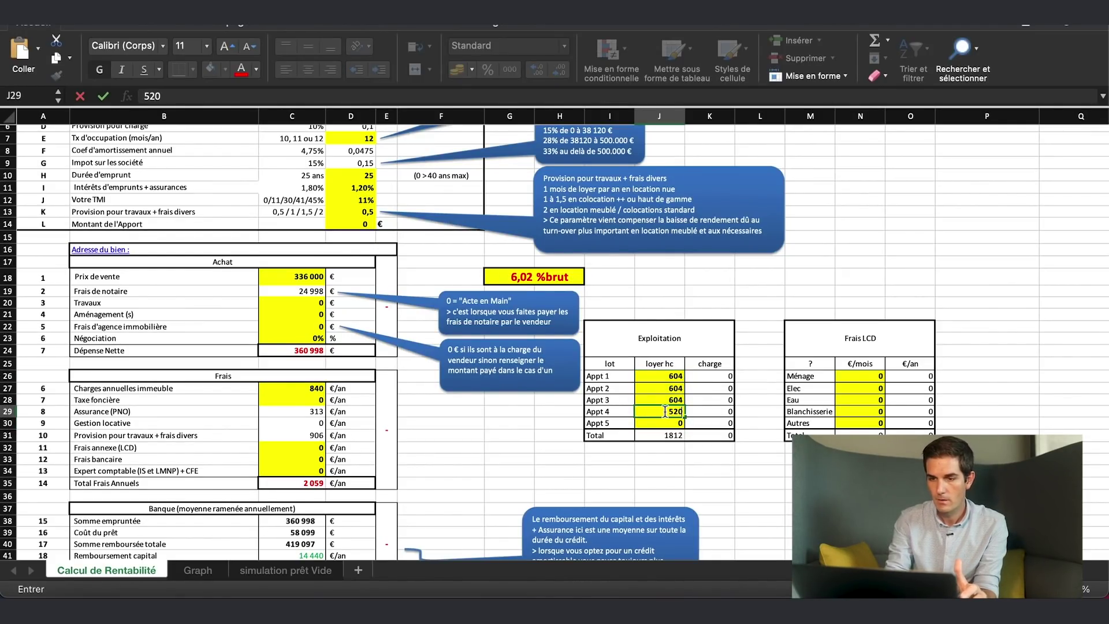
key(Return)
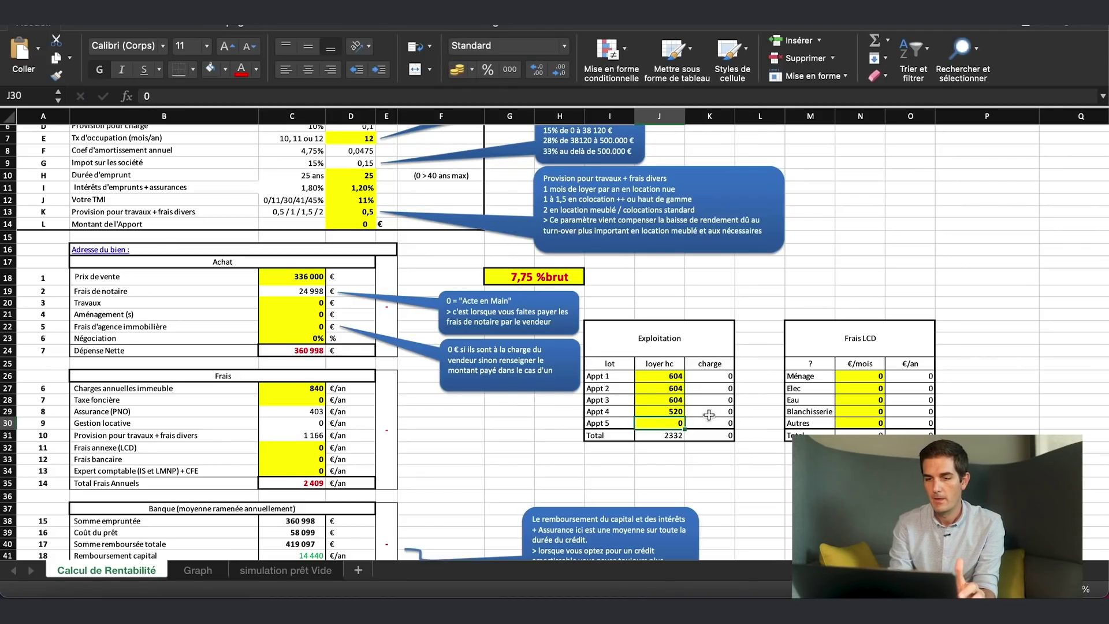
Test a rent of 604 for Appt 4 in the Exploitation table and restore it to 520
click(665, 413)
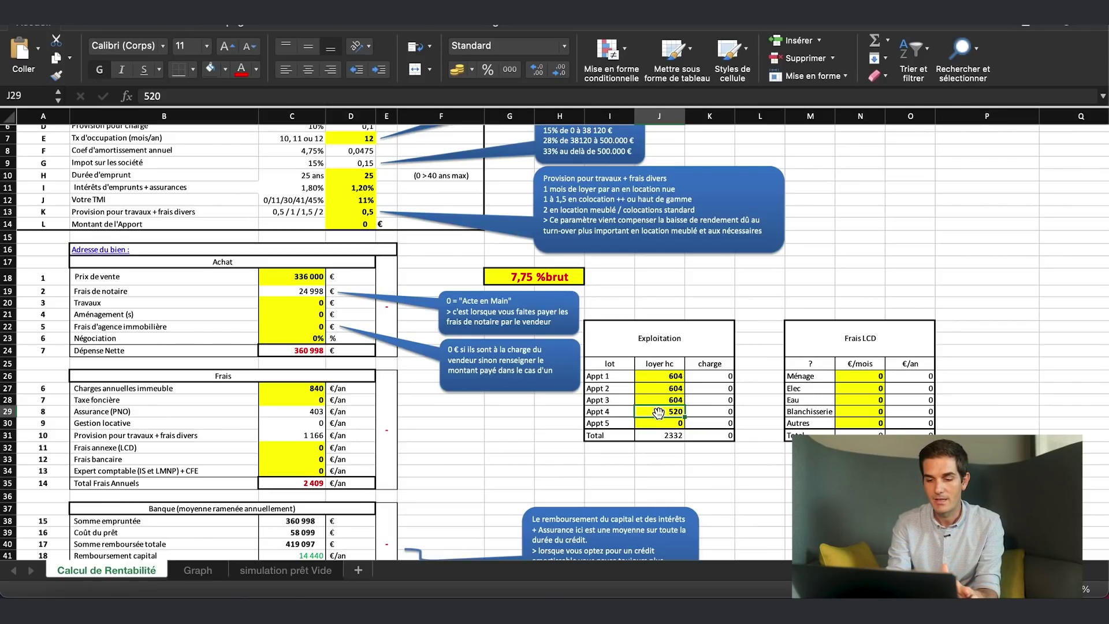
text(604)
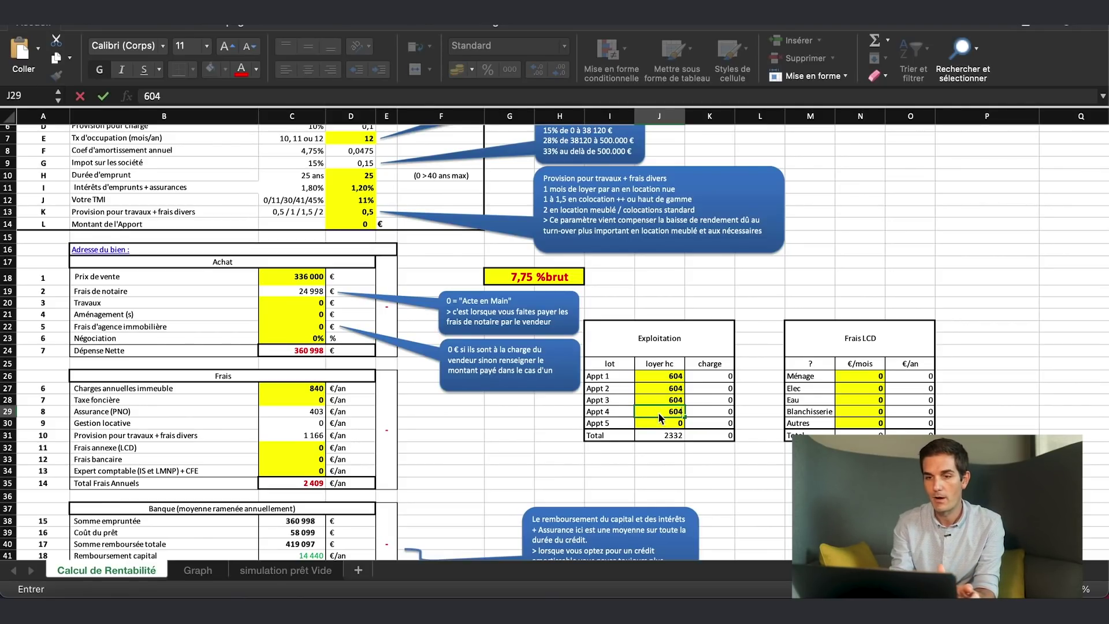
key(Return)
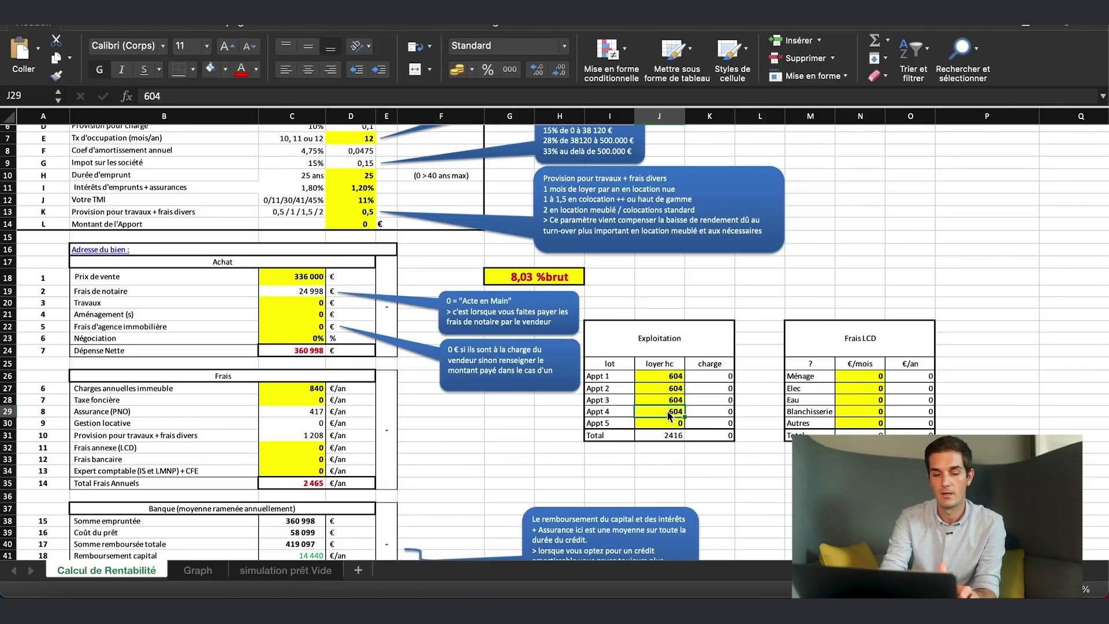
text(520)
key(Return)
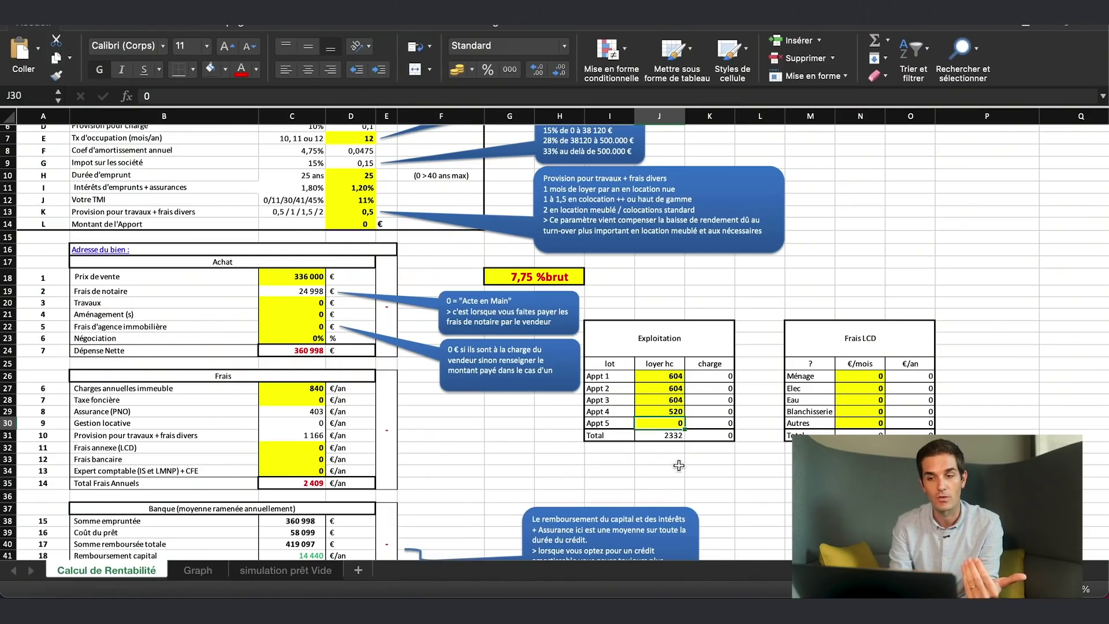
Select the annual Taxe foncière amount in the Frais table
click(307, 404)
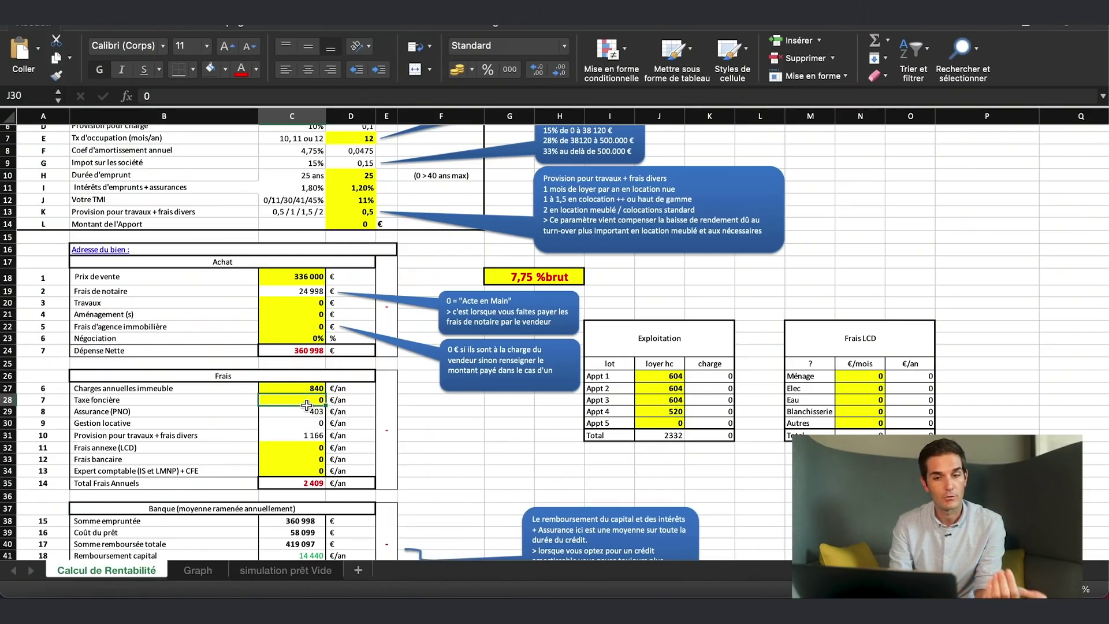